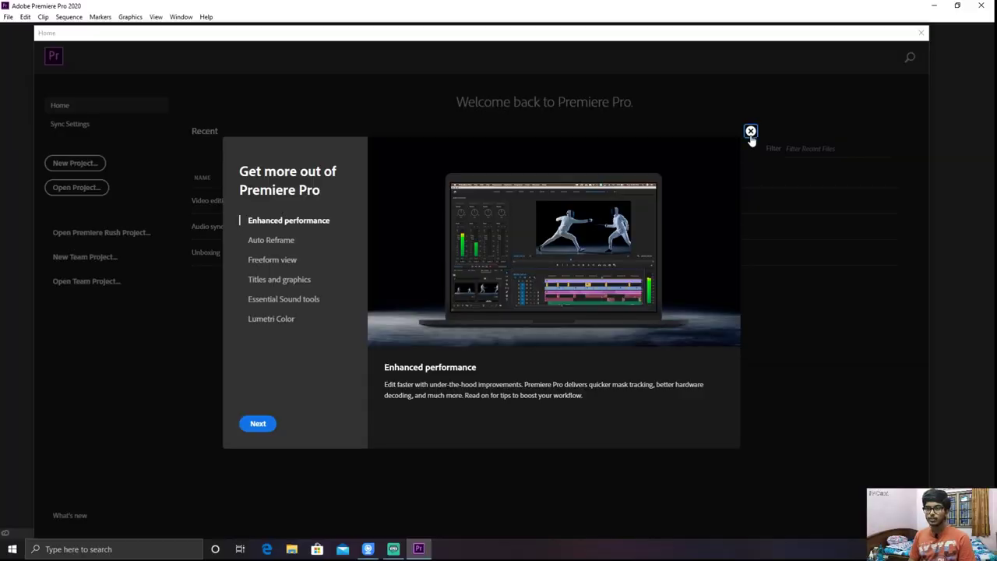
Create the 'Background blur' project with ingest-on-import enabled, then switch to the Assembly workspace
left_click(751, 131)
left_click(88, 166)
type("Background blur")
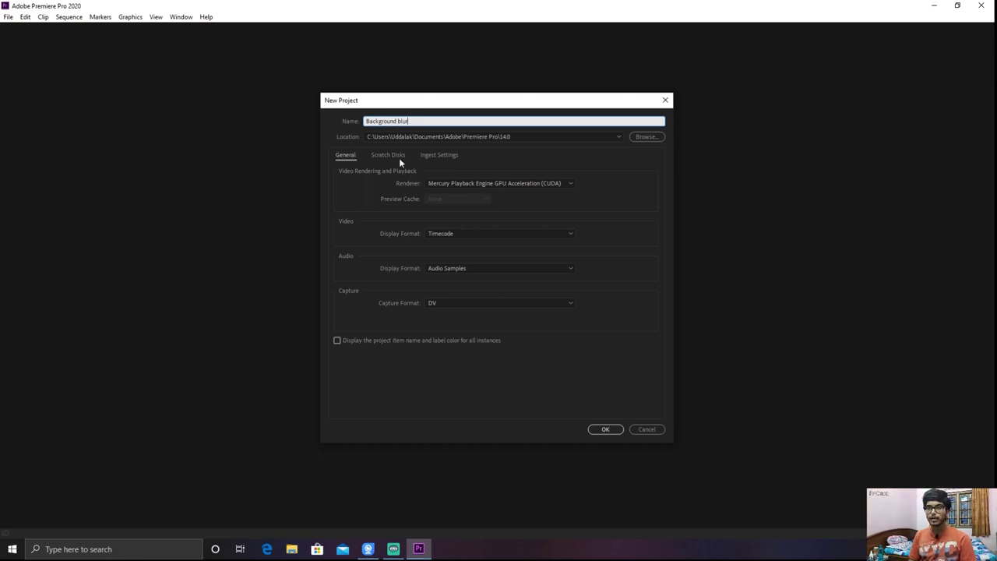
left_click(431, 156)
left_click(360, 177)
left_click(429, 177)
left_click(439, 211)
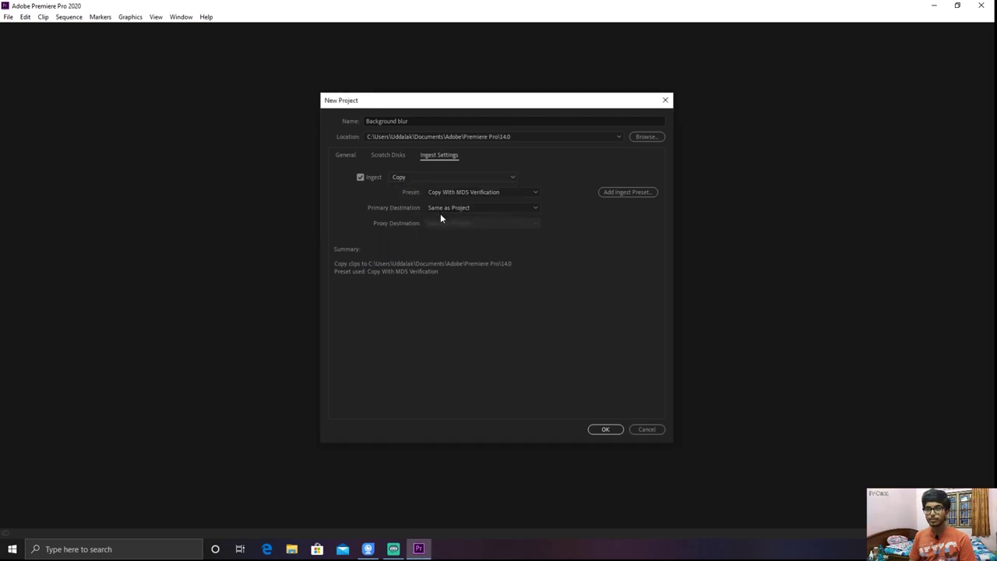
left_click(608, 429)
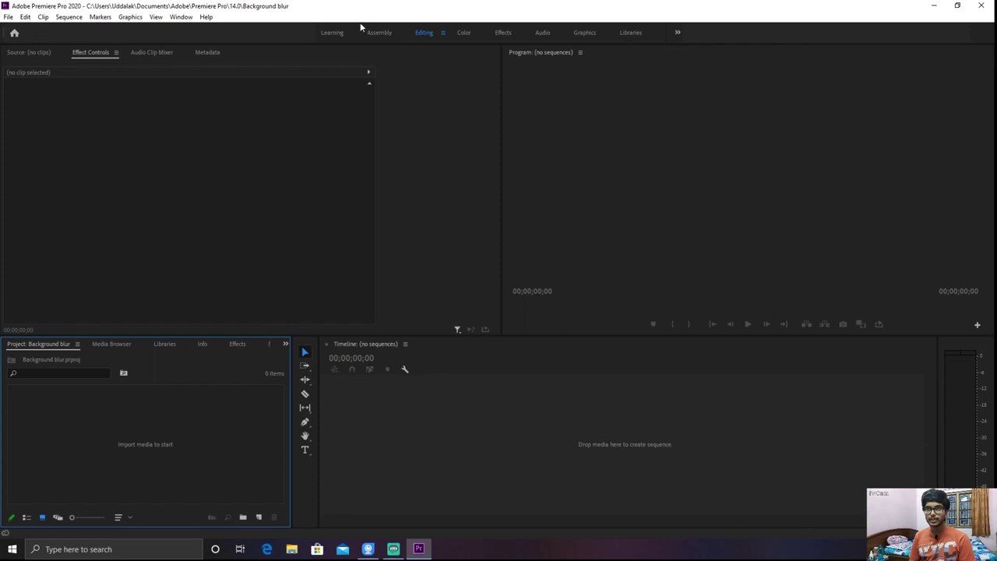
left_click(379, 35)
Import video edit.mp4 from the New Volume (D:) drive into the project
double_click(254, 260)
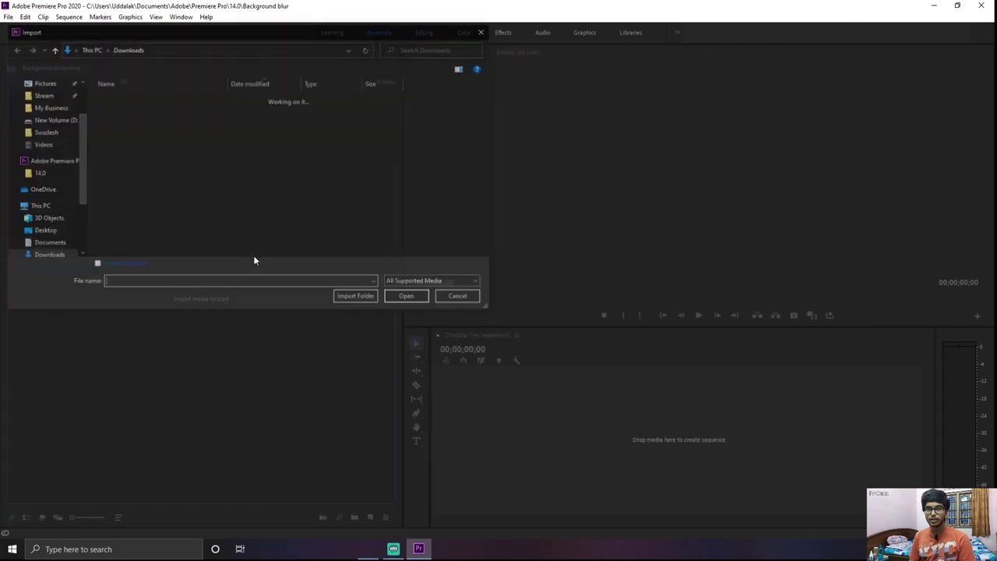
scroll(46, 179, "down", 3)
left_click(52, 244)
left_click(117, 233)
left_click(409, 299)
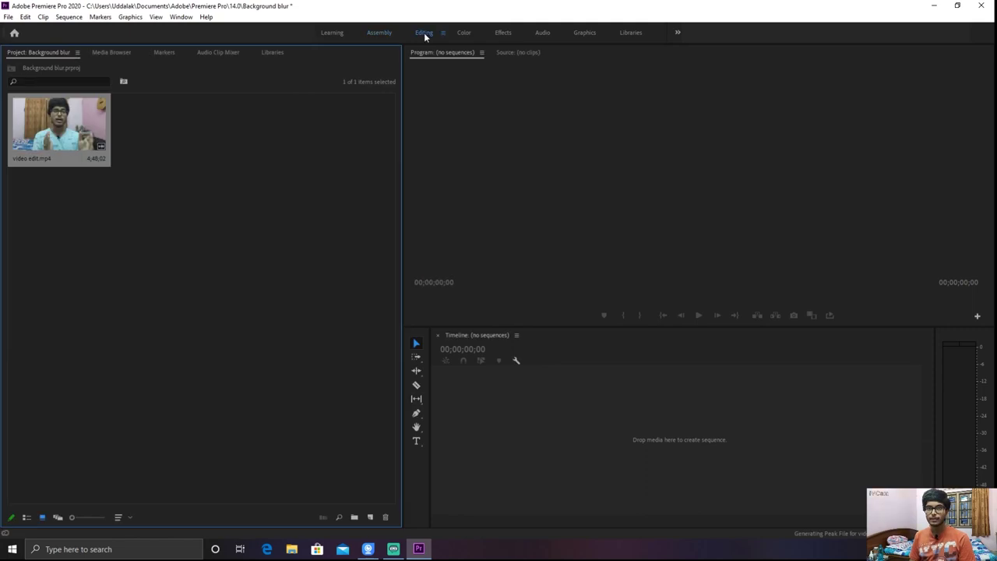
left_click(424, 33)
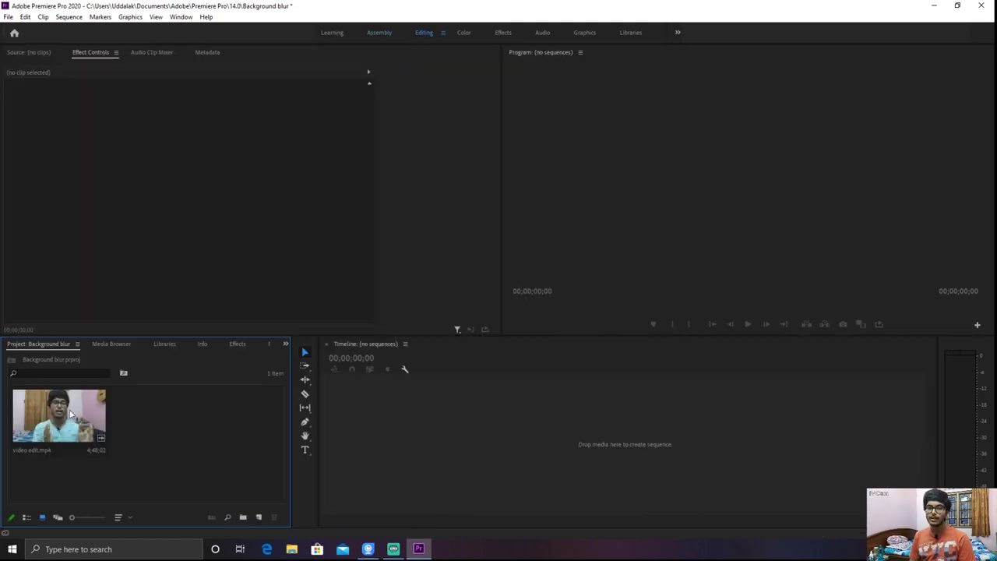
Build a 'video edit' sequence from the clip and mute audio track A1
left_click_drag(70, 415, 590, 444)
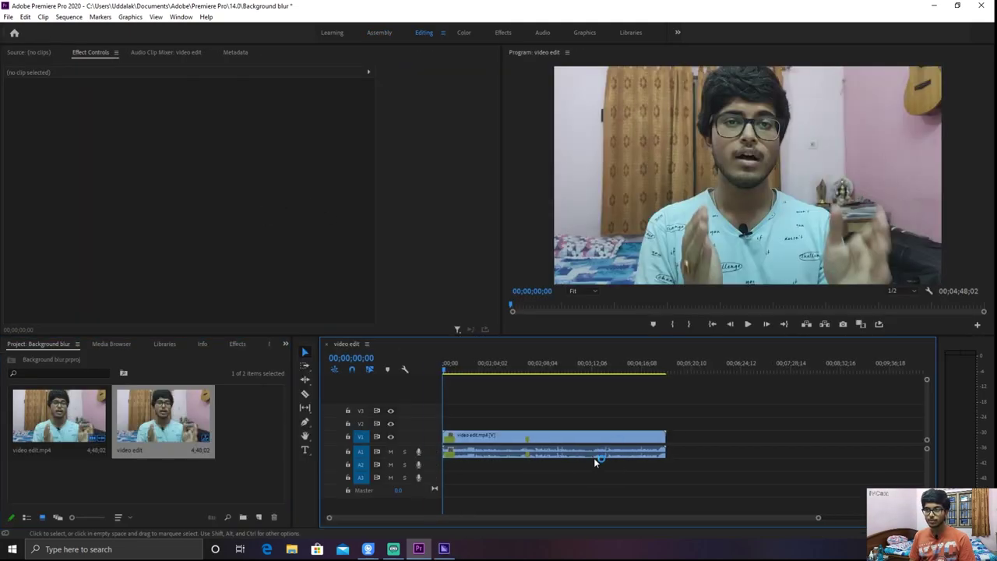
left_click(457, 372)
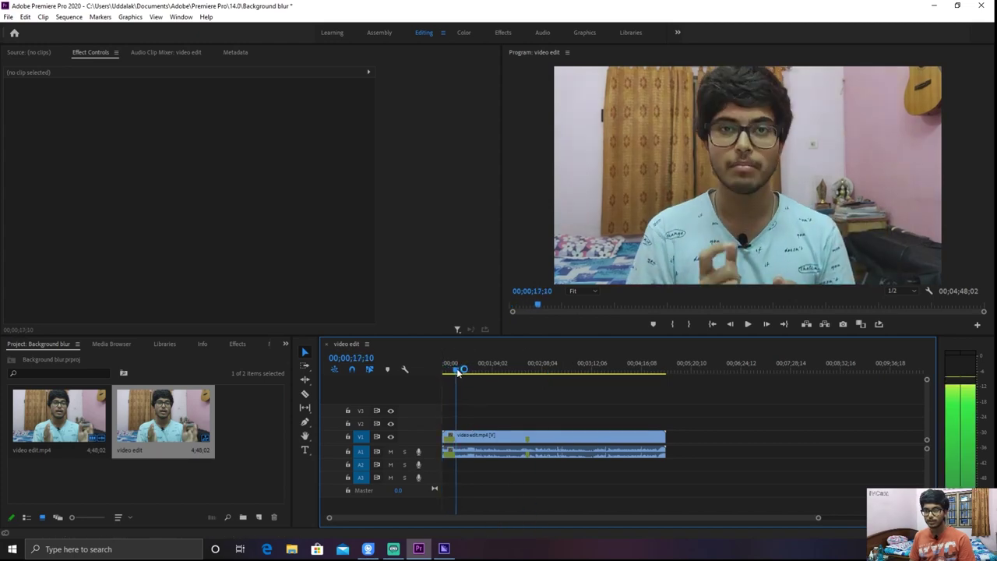
left_click_drag(457, 372, 413, 370)
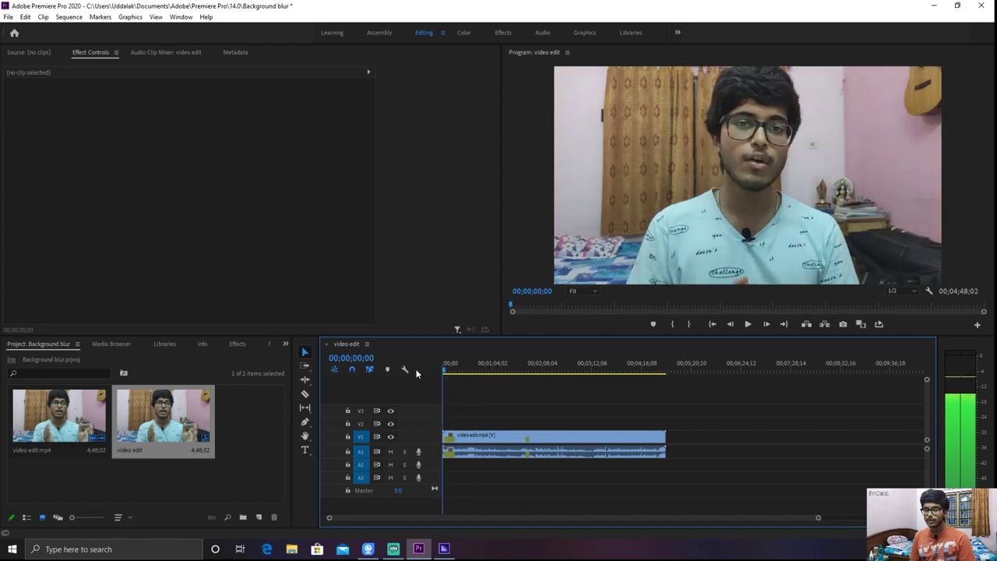
left_click(479, 452)
left_click(391, 452)
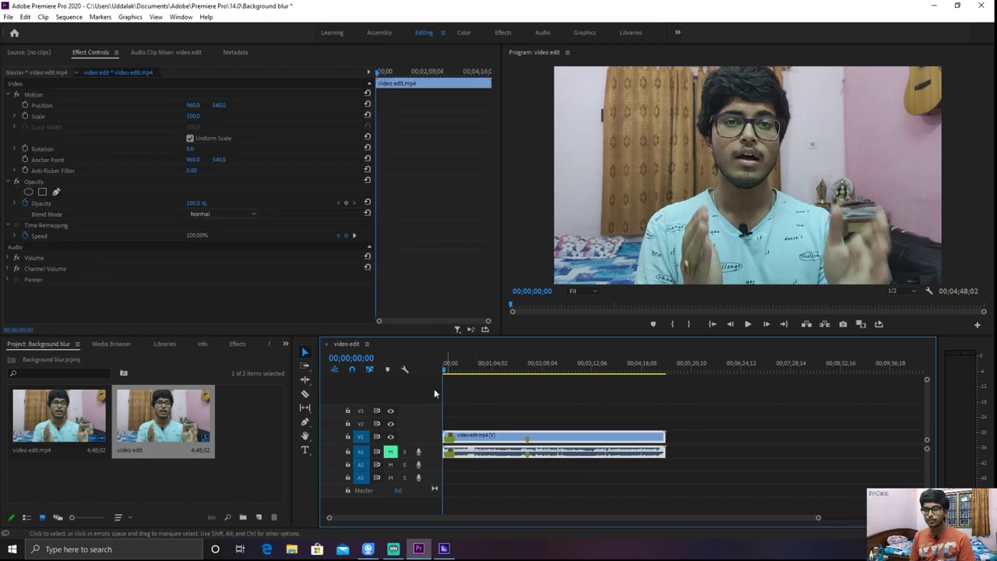
left_click_drag(445, 373, 454, 382)
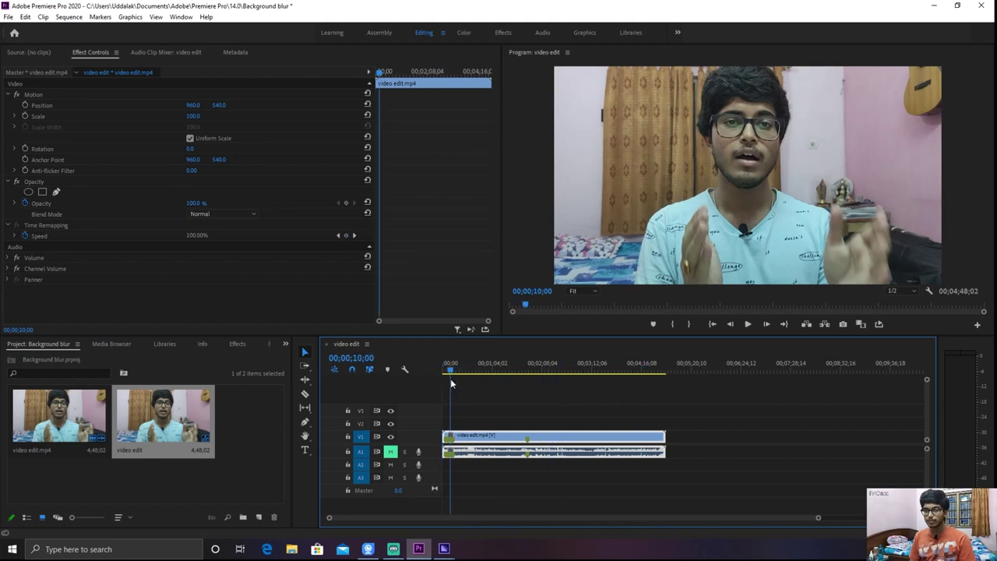
left_click(445, 550)
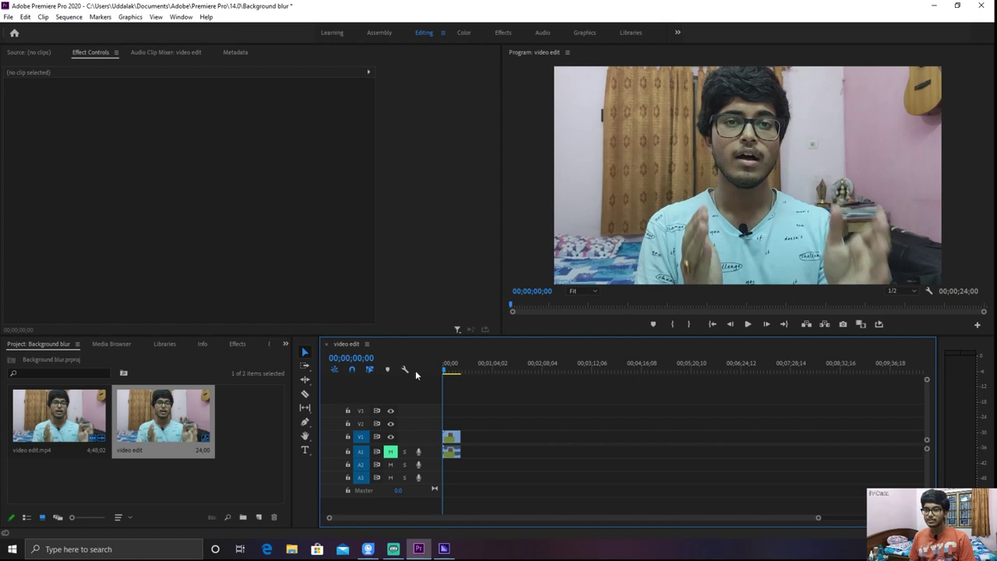
Zoom the timeline in and trim the clip so the sequence runs about 00;00;20;14
left_click(448, 373)
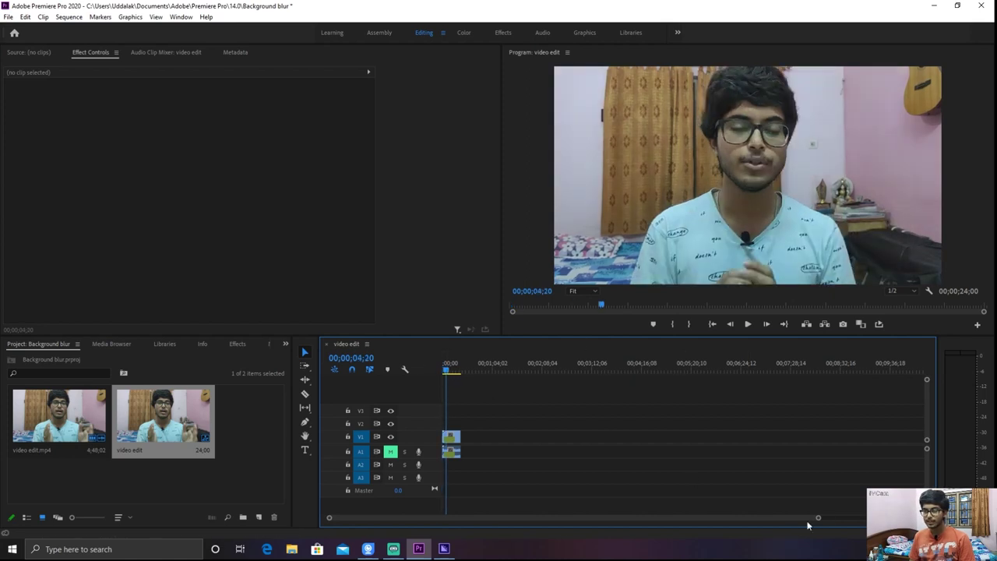
left_click_drag(819, 519, 624, 517)
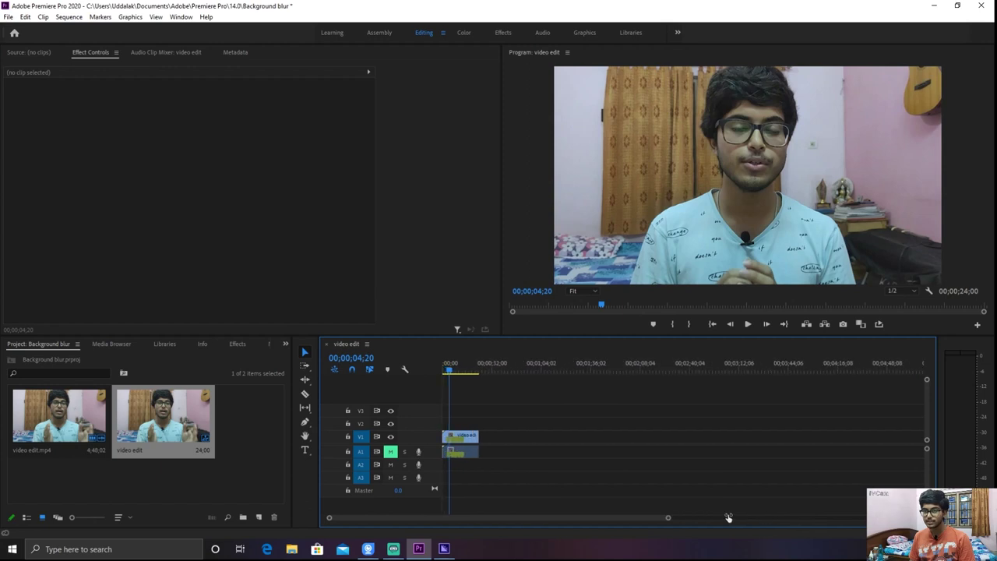
left_click(482, 439)
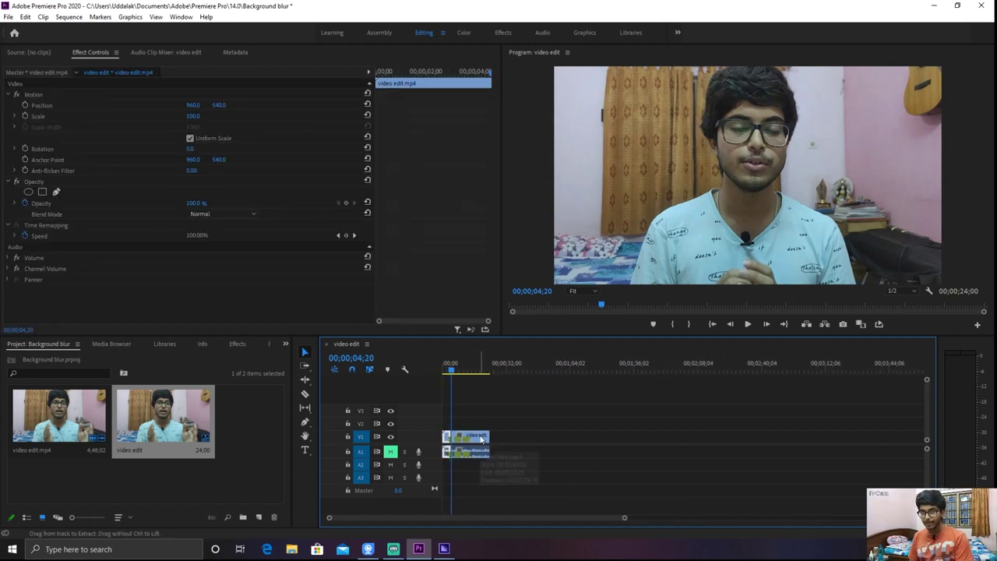
left_click_drag(474, 438, 482, 439)
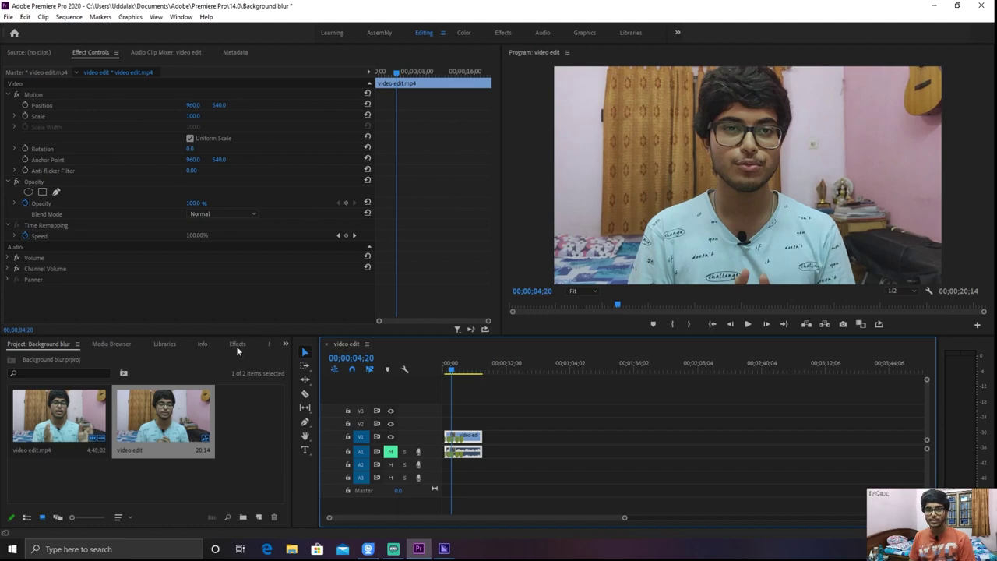
left_click(238, 345)
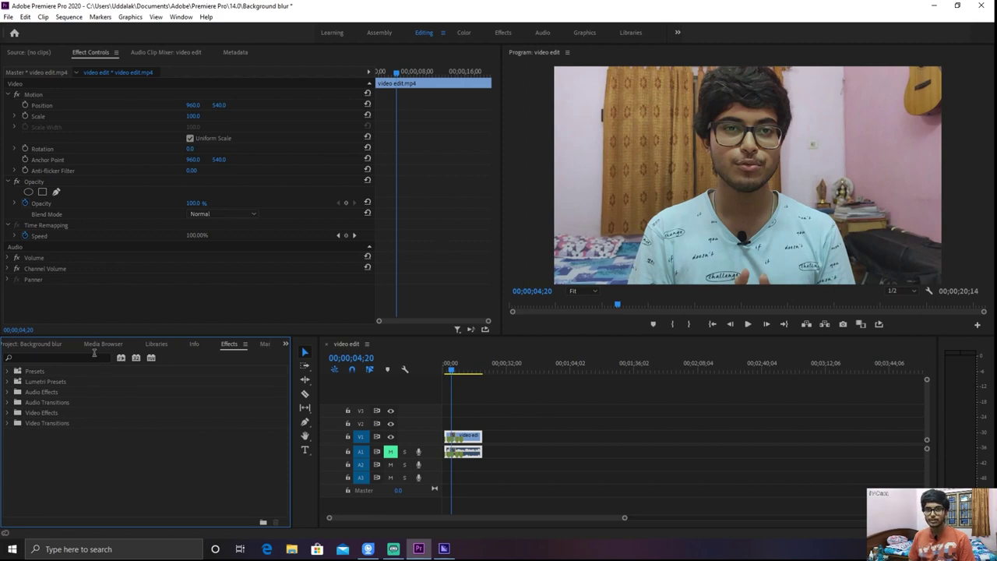
Search effects for 'gau', apply Gaussian Blur to the V1 clip, and add a freehand mask
left_click(93, 357)
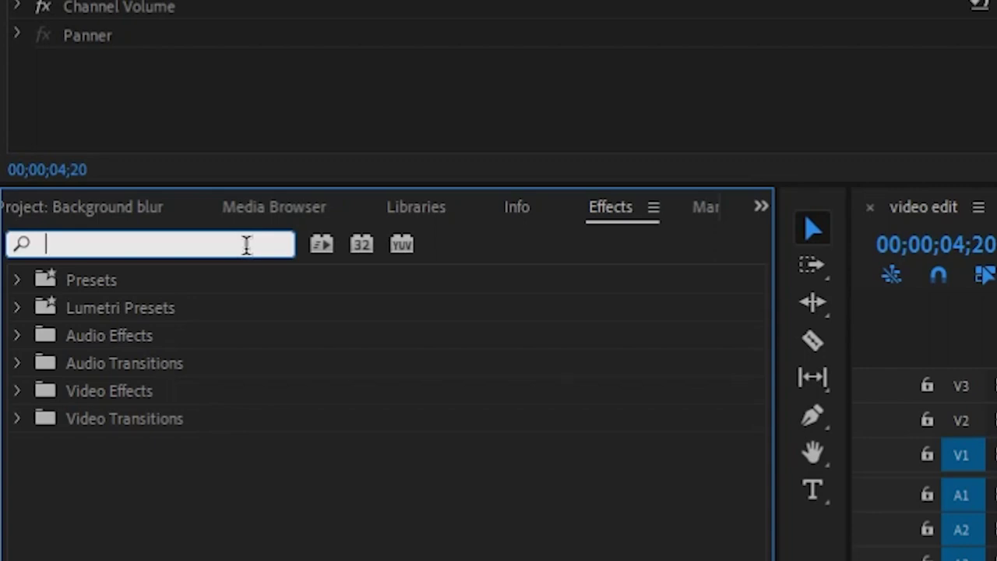
type("gau")
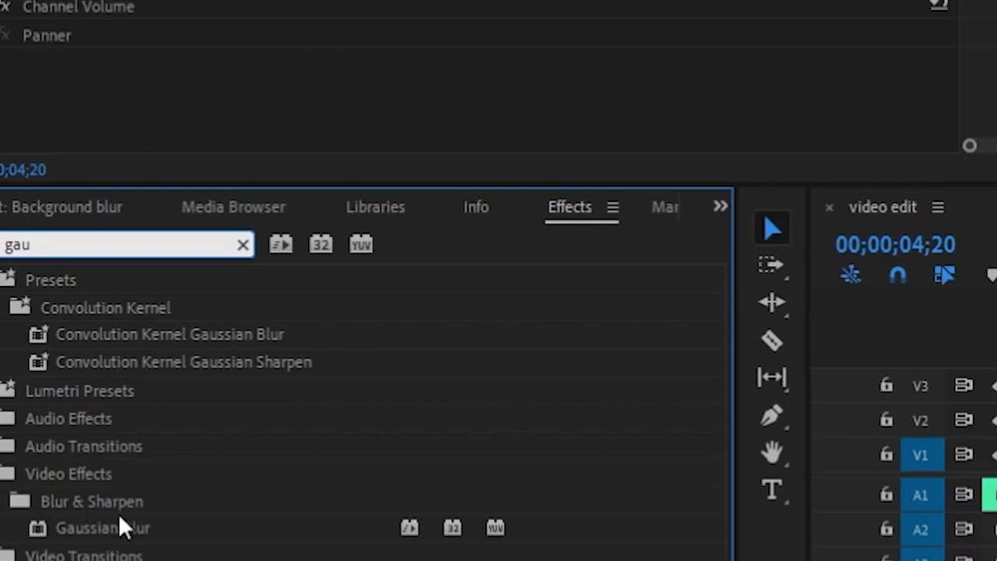
left_click_drag(119, 528, 840, 466)
left_click_drag(306, 466, 717, 456)
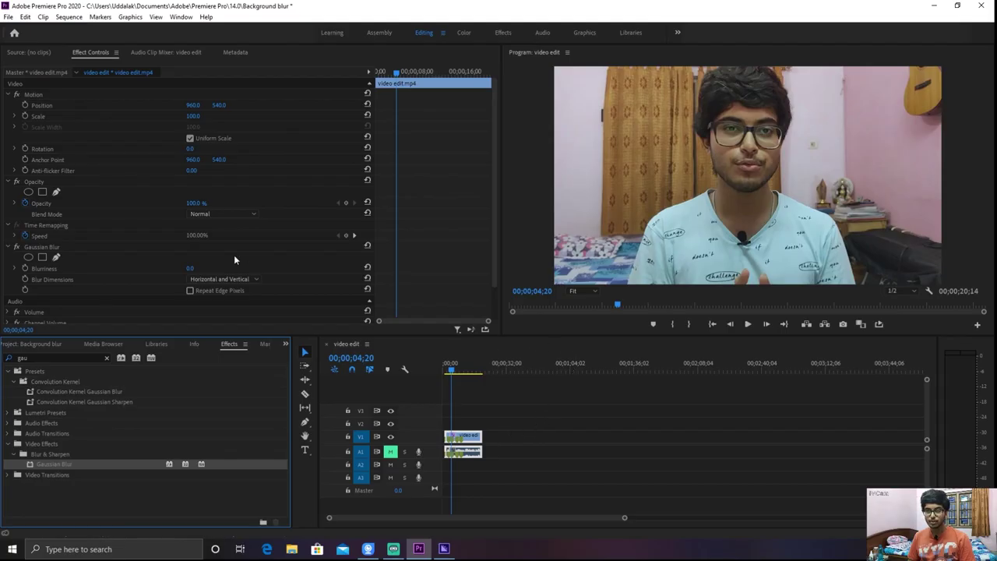
scroll(234, 254, "down", 1)
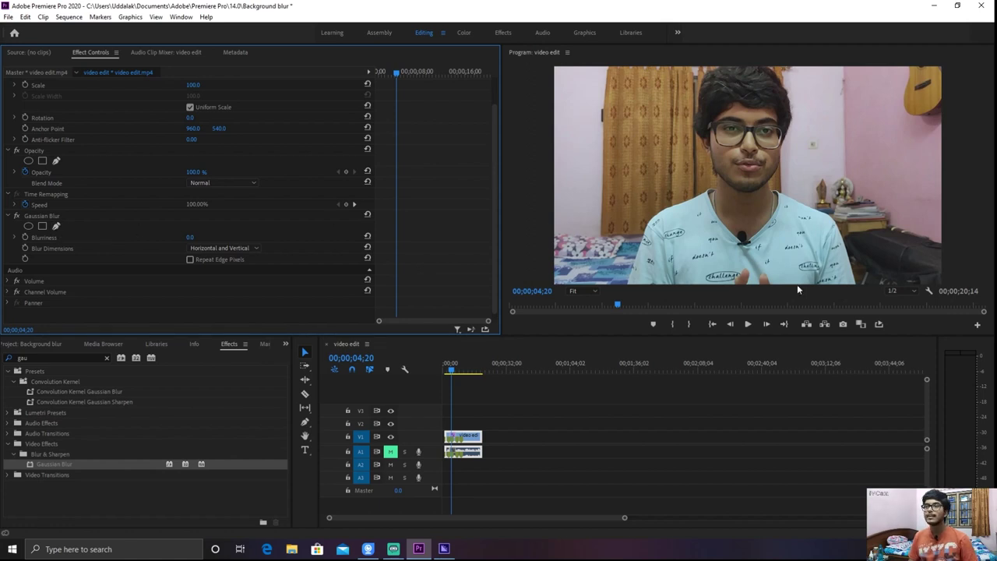
left_click(55, 227)
left_click(629, 275)
Magnify the Program monitor to 150% and pan down to the person's neck
left_click(588, 293)
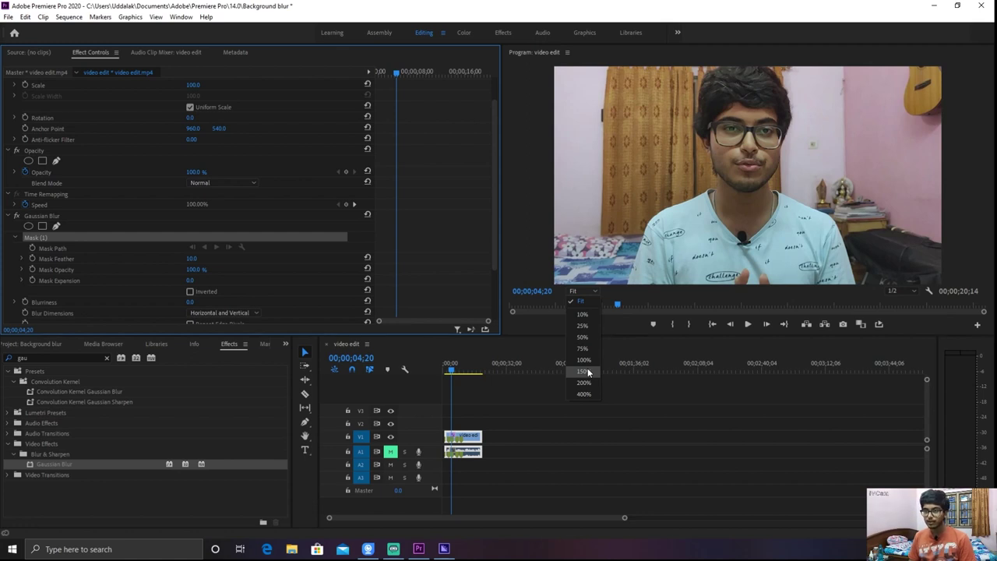
left_click(588, 373)
left_click_drag(987, 168, 986, 230)
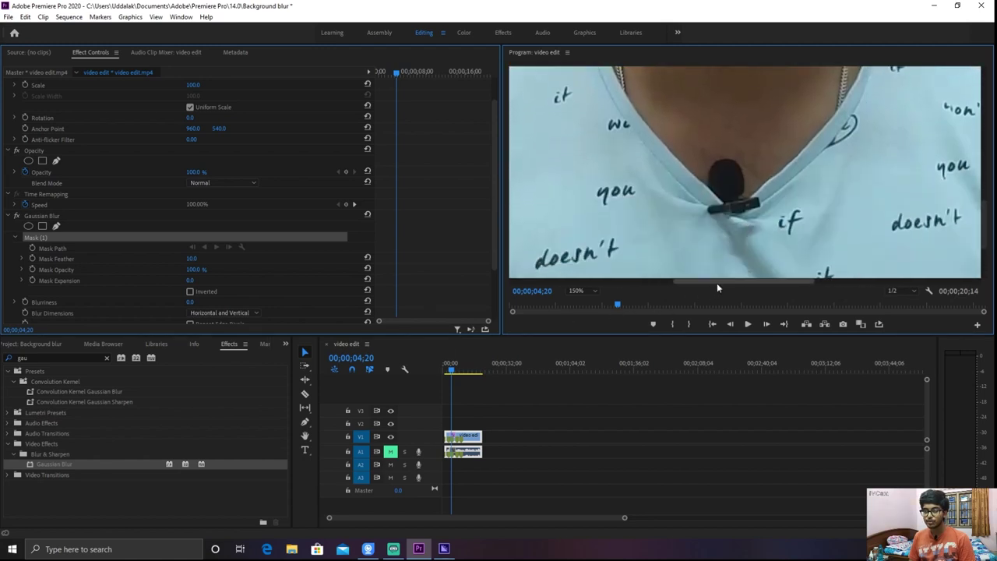
left_click_drag(717, 285, 618, 286)
left_click_drag(979, 216, 985, 253)
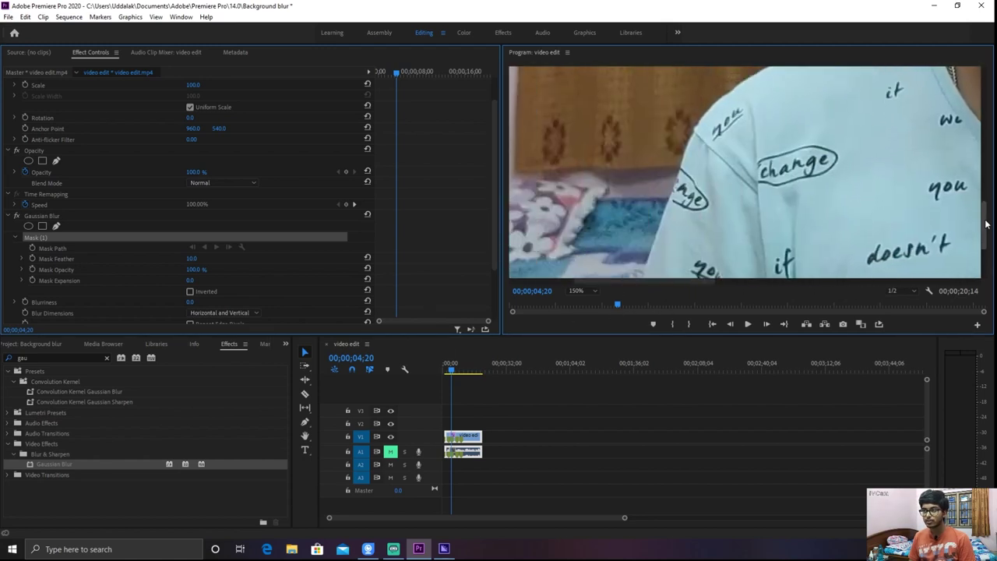
left_click_drag(681, 282, 689, 282)
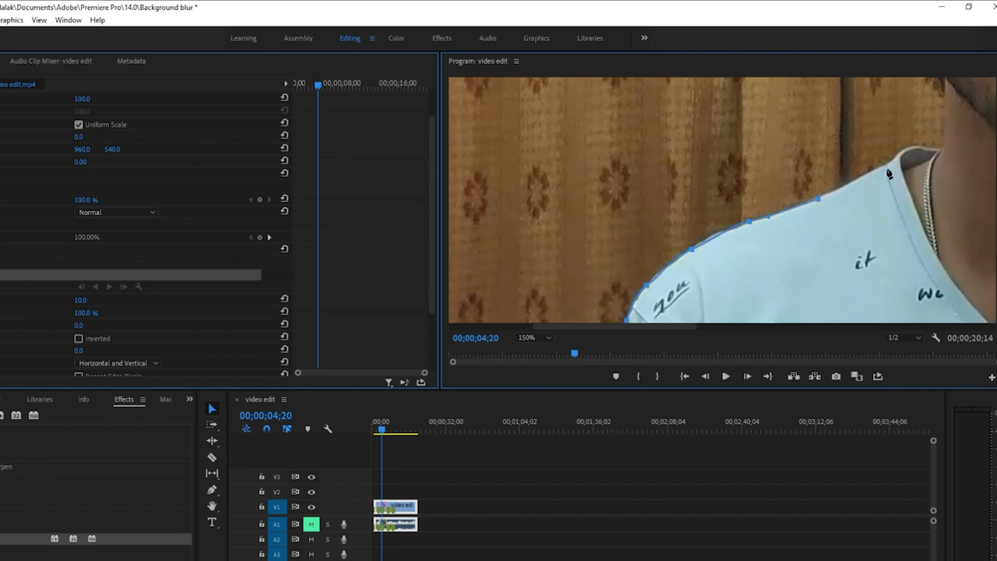
Place mask points along the shoulder, then across the top and right side of the hair
left_click(887, 164)
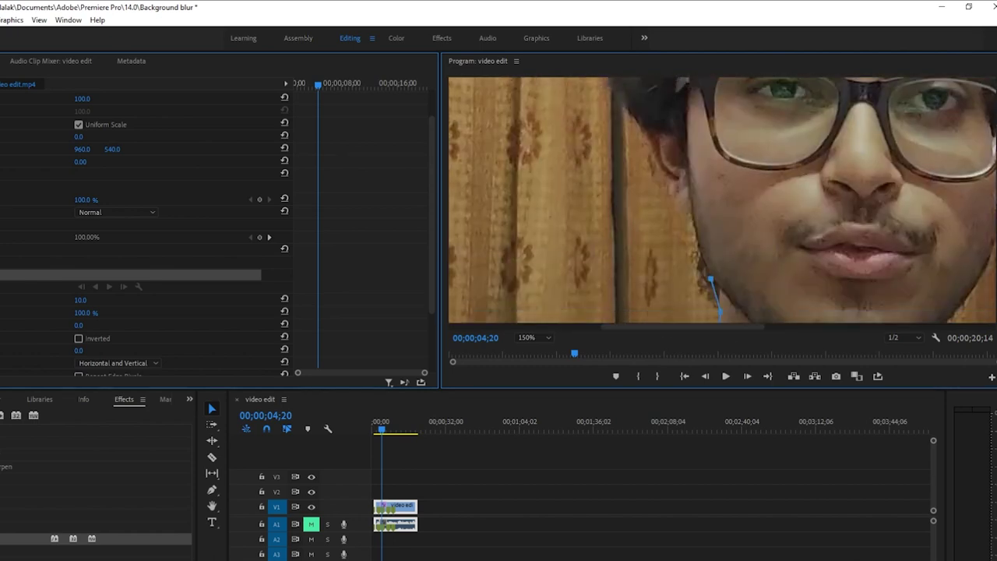
left_click(699, 235)
left_click(689, 170)
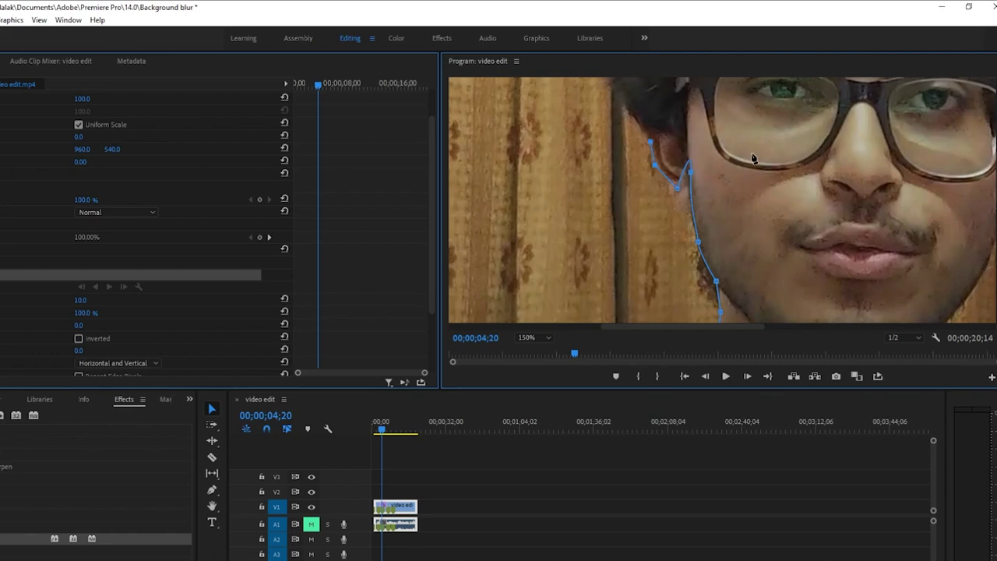
scroll(645, 137, "up", 2)
scroll(620, 156, "up", 3)
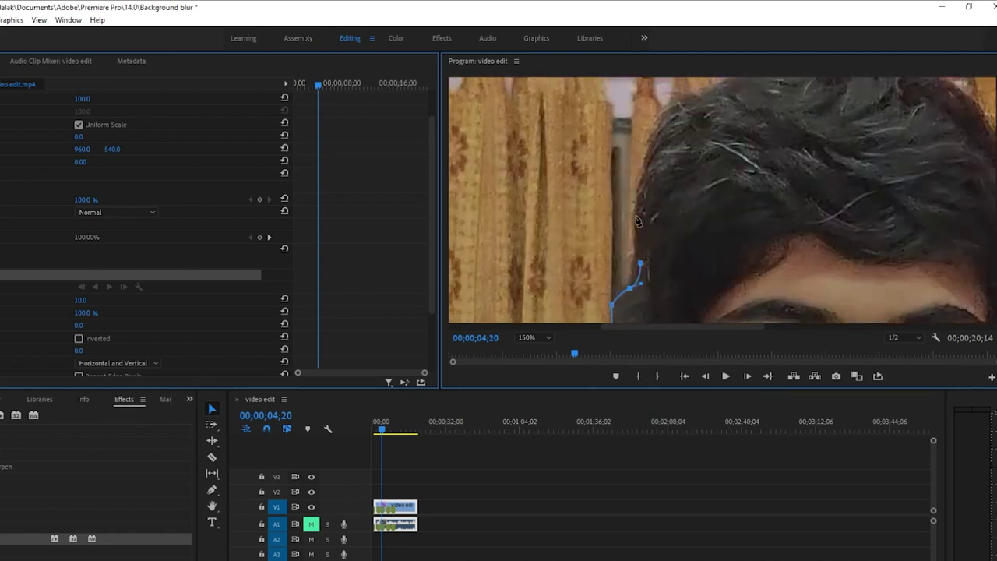
scroll(702, 195, "up", 2)
scroll(772, 124, "up", 3)
left_click(715, 82)
left_click(803, 113)
left_click(858, 222)
left_click(884, 288)
Continue the mask past the right ear, down the neck and shirt, closing it along the hem
scroll(885, 289, "down", 3)
left_click(880, 243)
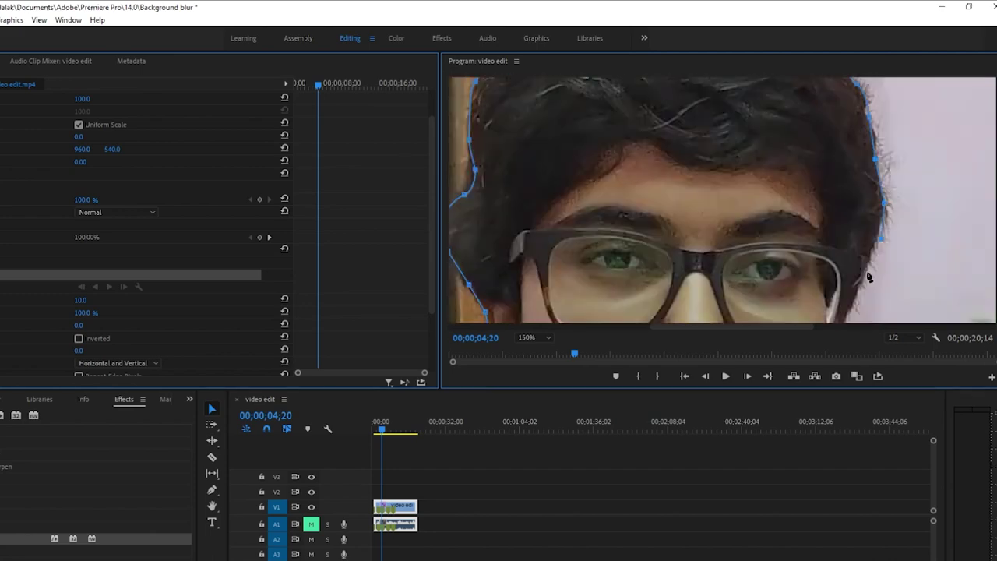
scroll(880, 246, "down", 3)
scroll(853, 207, "down", 3)
left_click(816, 213)
left_click(779, 264)
scroll(795, 304, "down", 3)
scroll(803, 312, "down", 3)
scroll(826, 273, "down", 3)
scroll(854, 223, "down", 3)
left_click(855, 223)
left_click(868, 307)
scroll(867, 307, "left", 5)
left_click(779, 274)
scroll(881, 313, "right", 5)
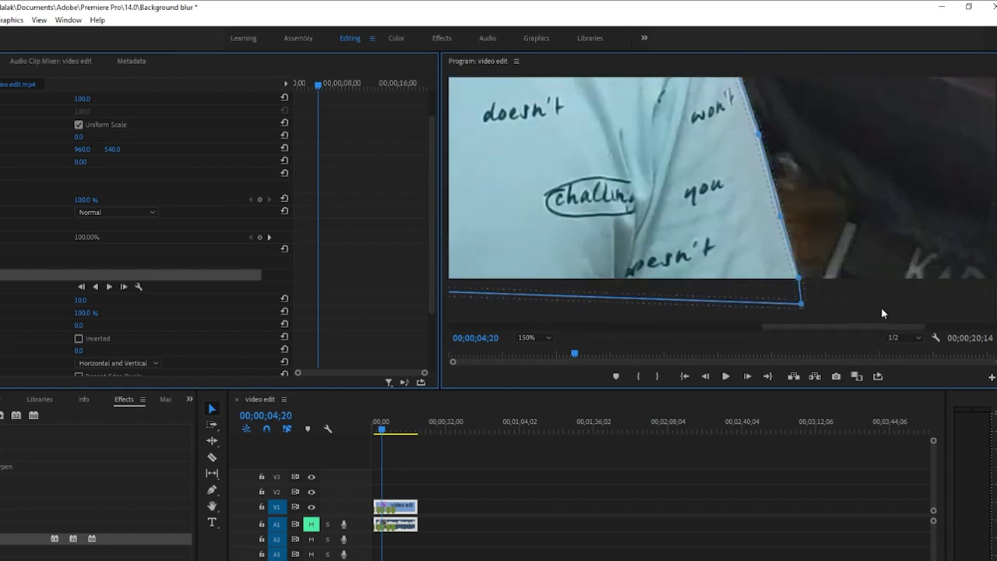
left_click(593, 291)
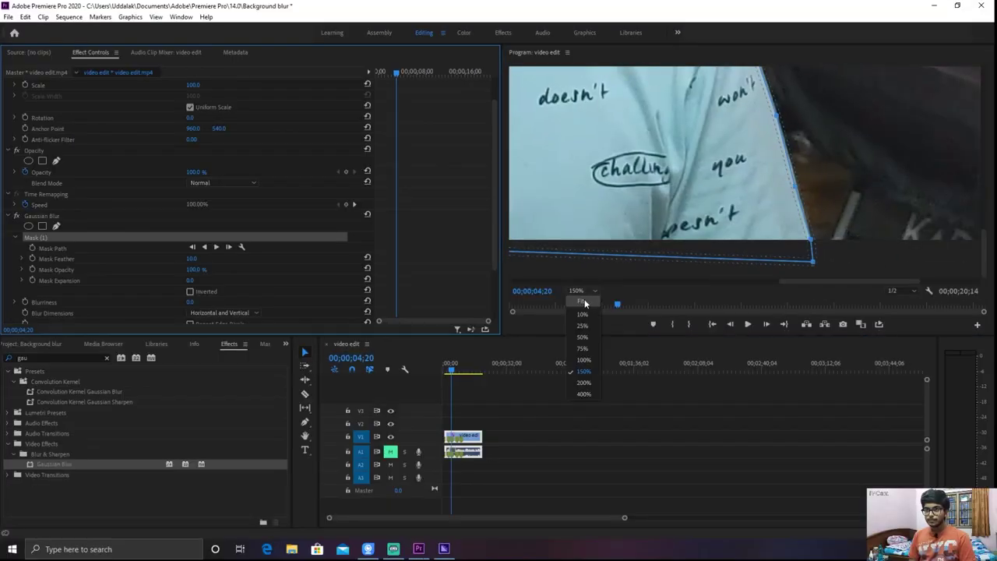
Fit the frame in the Program monitor and place the playhead at 00;00;04;07
left_click(583, 302)
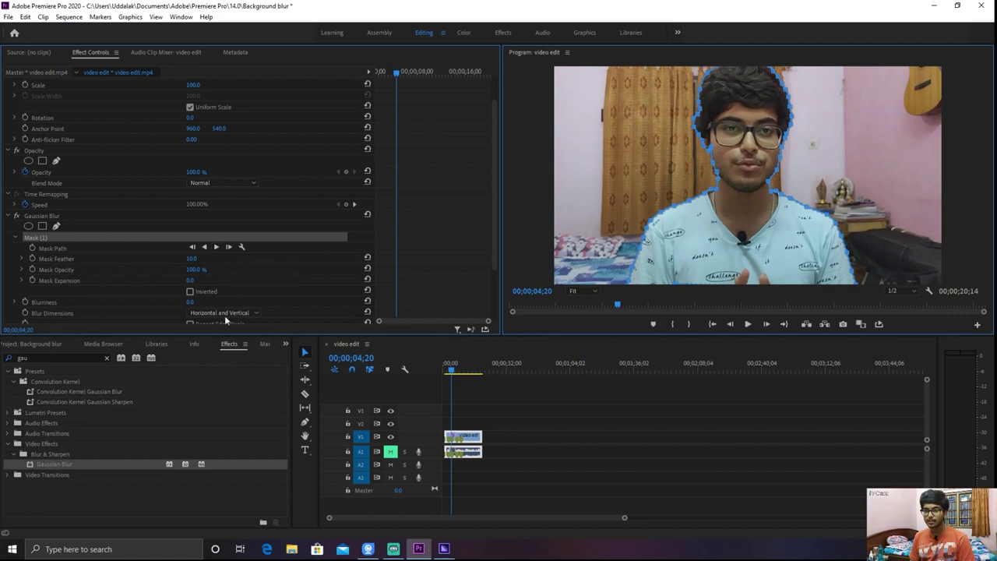
left_click_drag(452, 374, 460, 375)
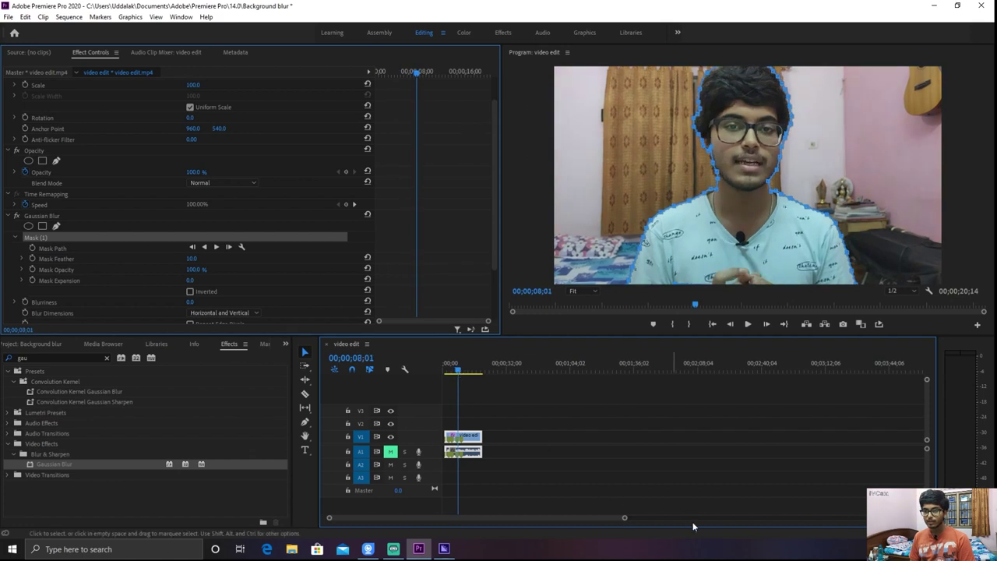
left_click_drag(624, 517, 538, 521)
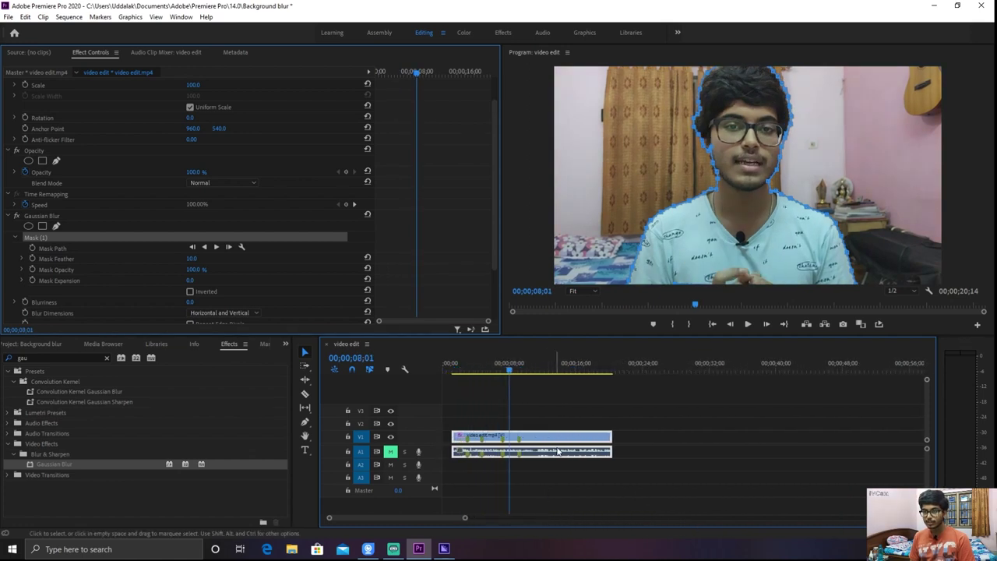
left_click(506, 372)
left_click(478, 374)
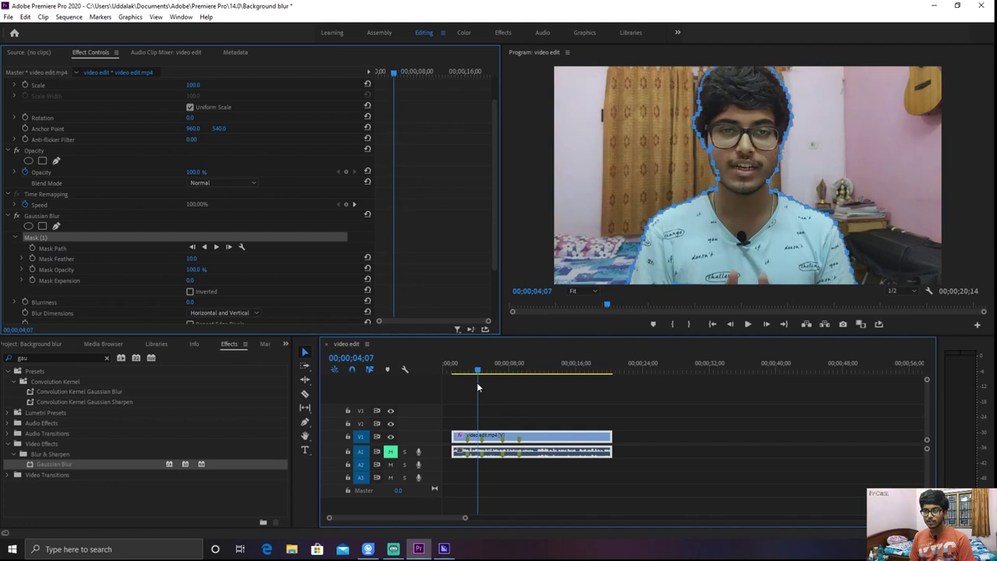
Split the clip at 00;00;04;07, delete the part after the cut, and reselect the remaining clip
key("ctrl+k")
left_click(557, 436)
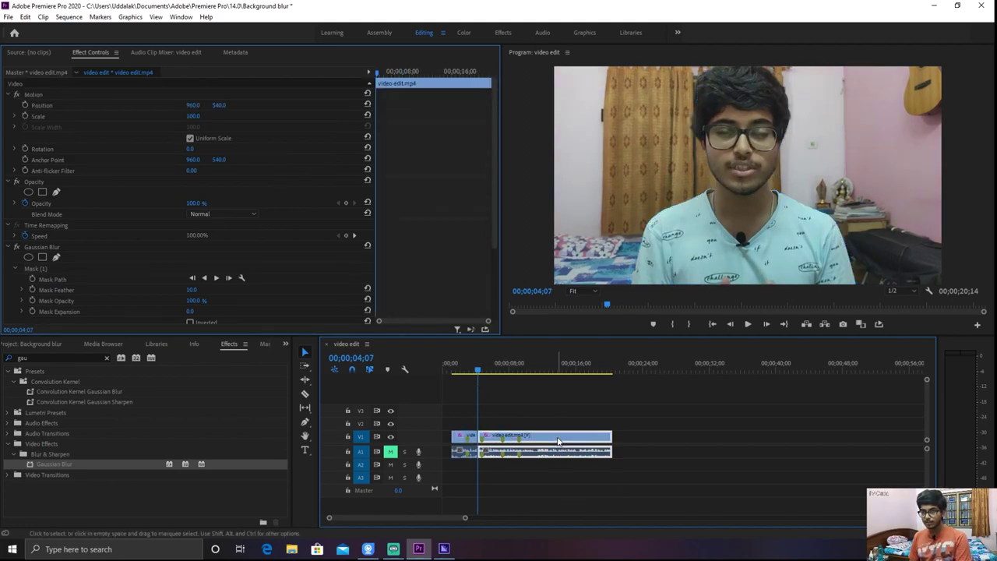
key("Delete")
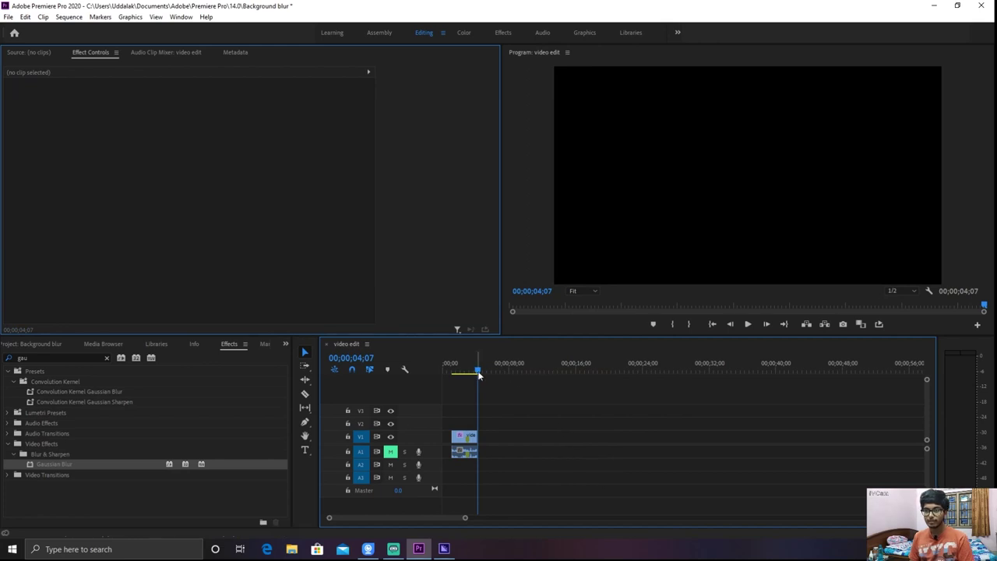
left_click_drag(478, 374, 463, 371)
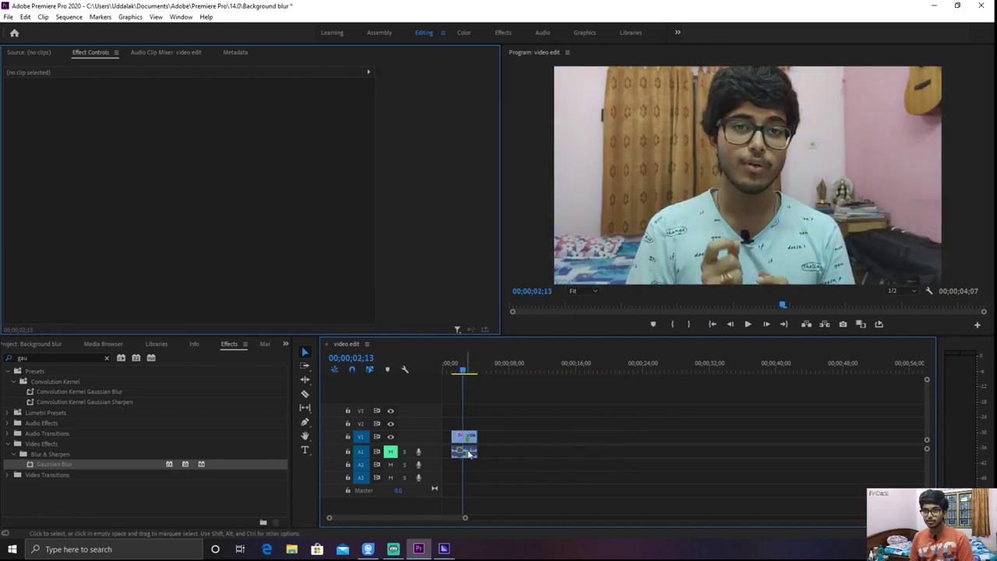
left_click(465, 437)
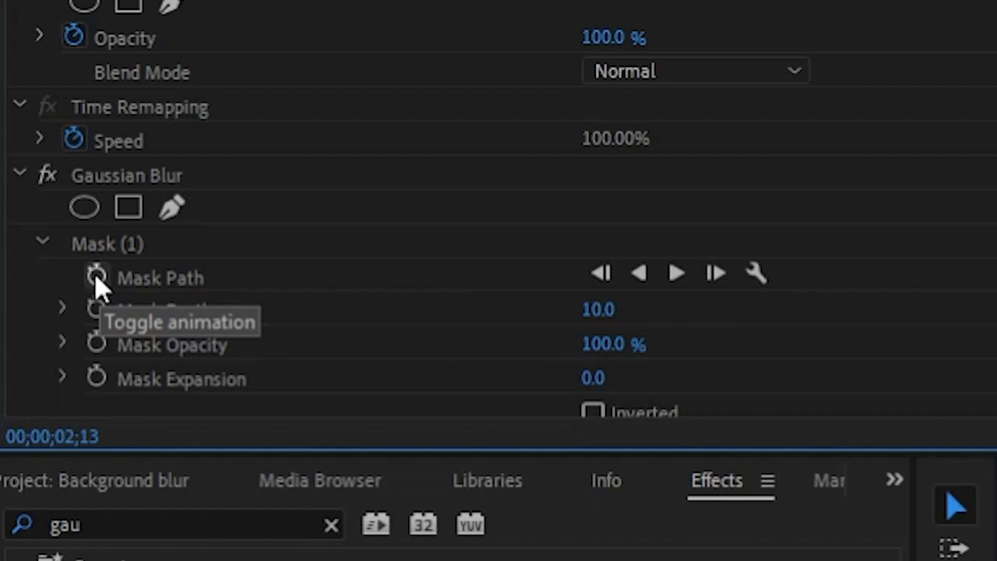
Enable Mask Path keyframing, track Mask (1) forward through the clip, and scrub to verify it
left_click(95, 274)
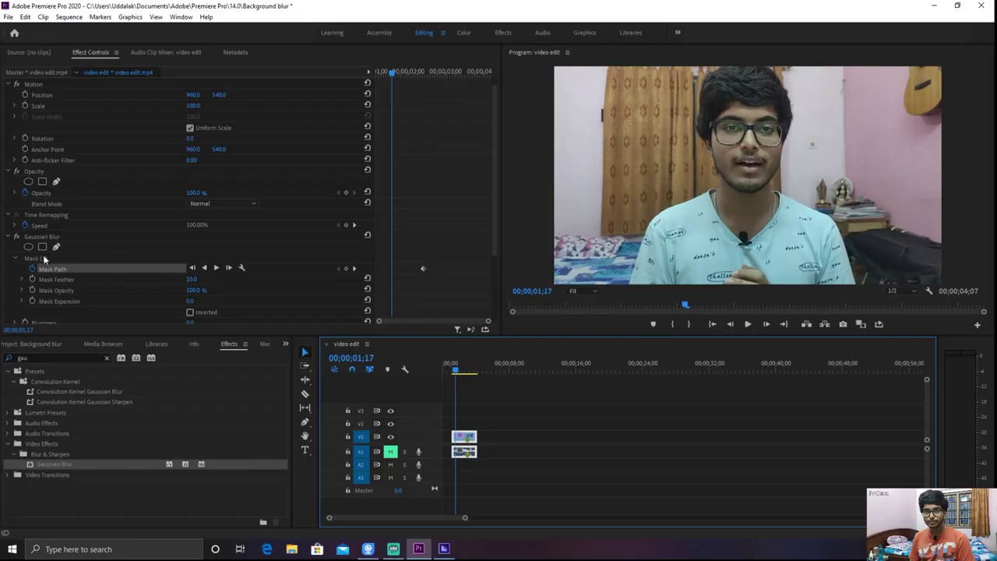
left_click(44, 259)
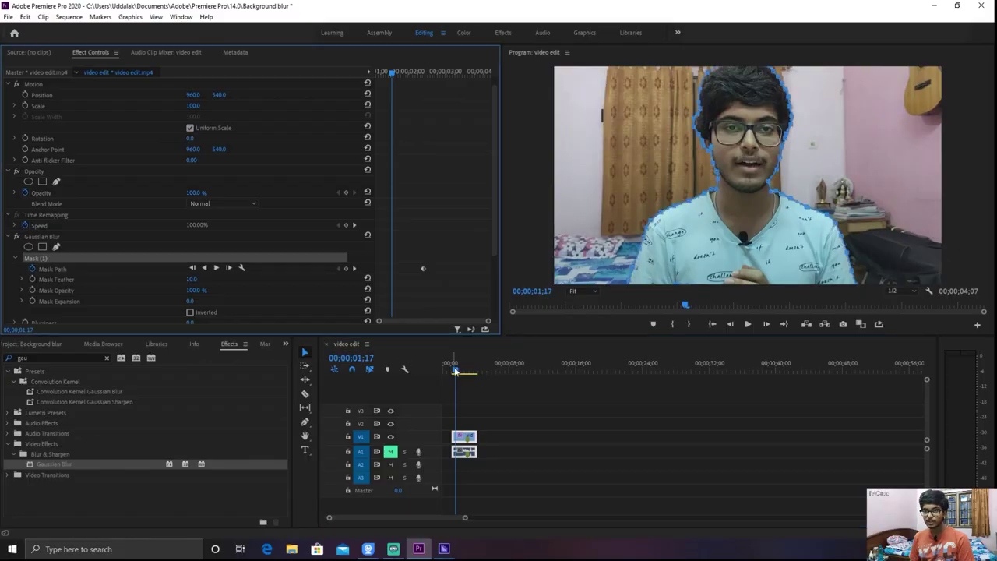
left_click(216, 269)
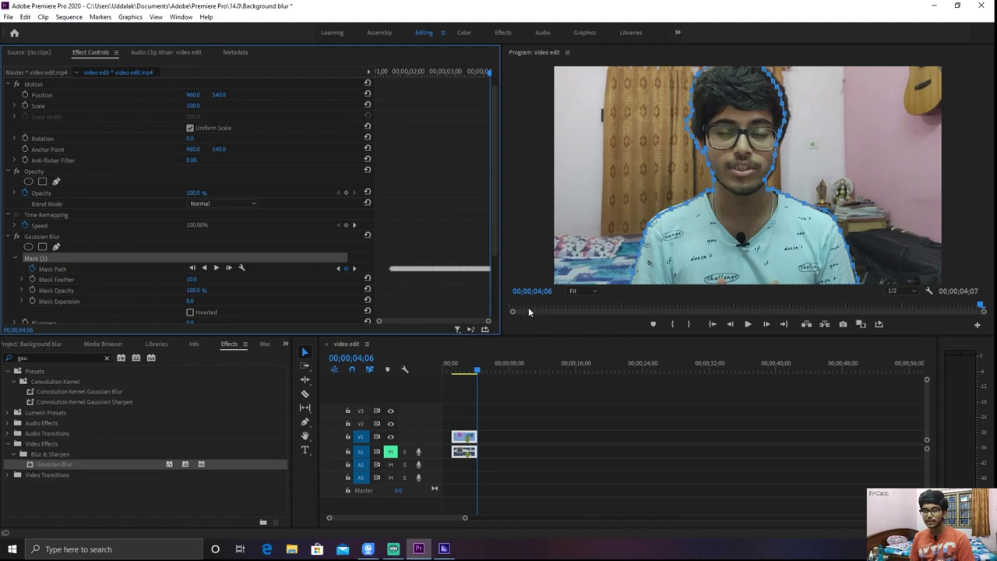
mouse_move(478, 372)
left_mouse_down()
mouse_move(457, 378)
mouse_move(465, 400)
left_mouse_up()
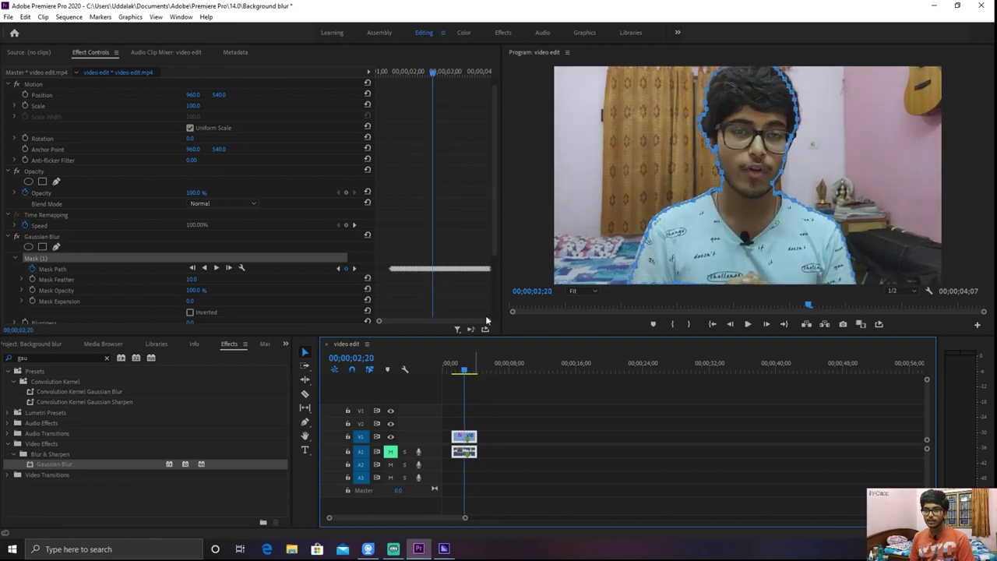
left_click(457, 377)
left_click_drag(457, 377, 476, 378)
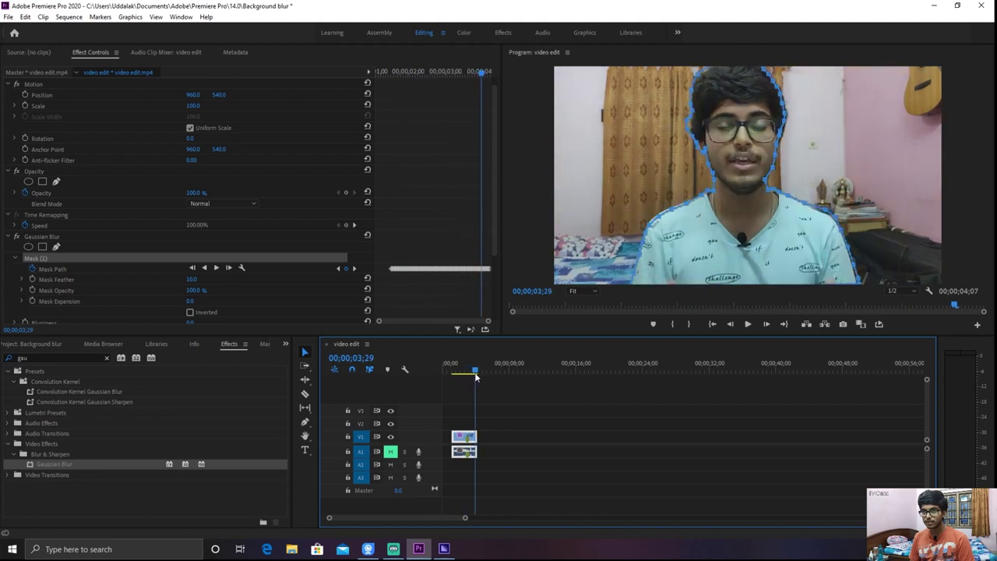
mouse_move(476, 378)
left_mouse_down()
mouse_move(457, 382)
mouse_move(468, 382)
left_mouse_up()
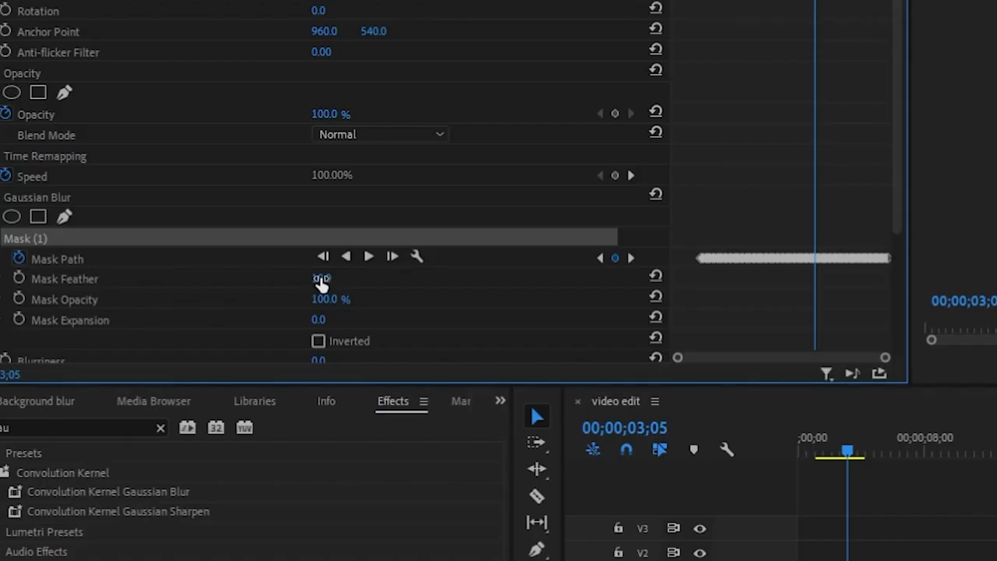
Raise Mask Feather to 31.0 and zoom the Program monitor in to inspect the softened edge
left_click_drag(191, 279, 204, 279)
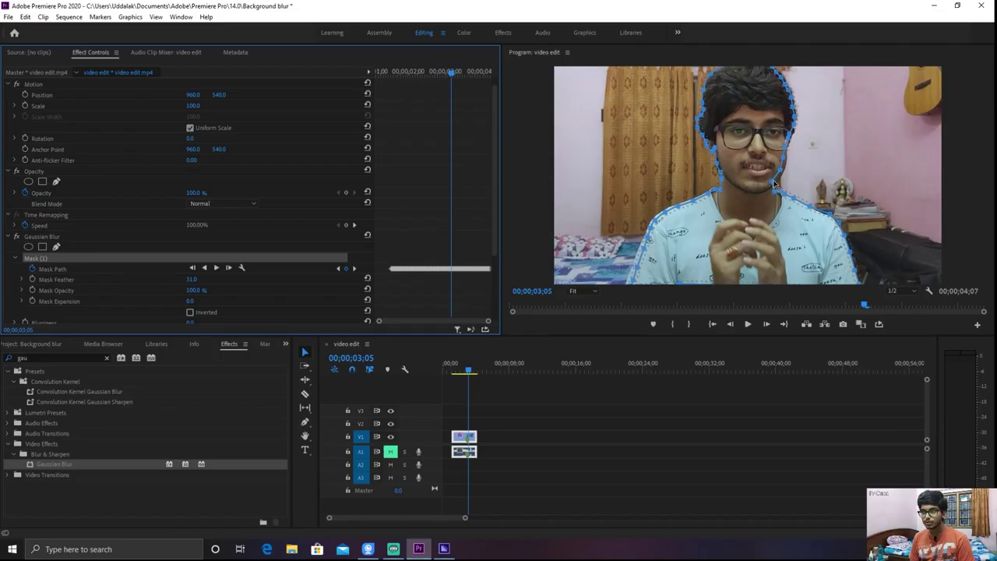
left_click(776, 184)
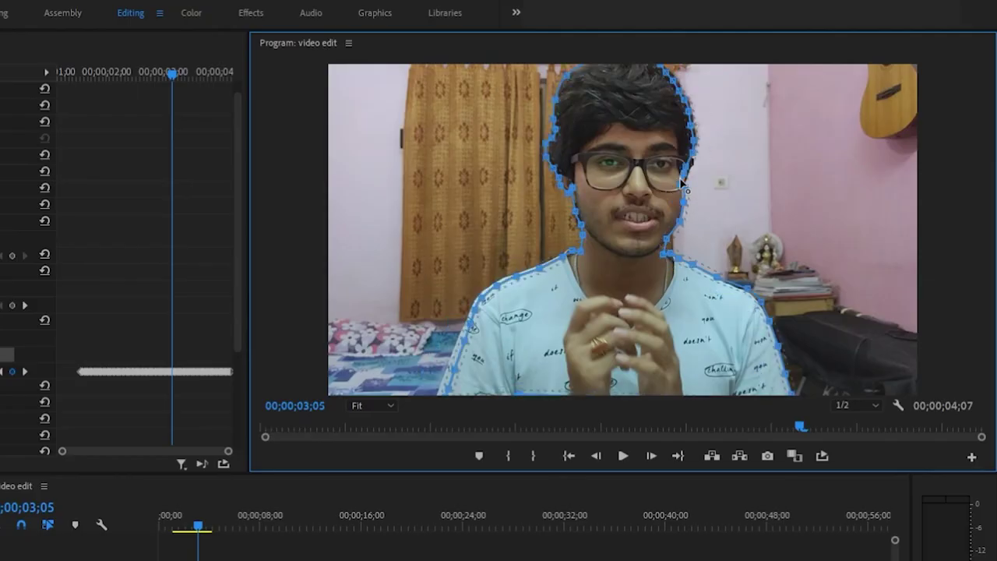
scroll(861, 163, "up", 3)
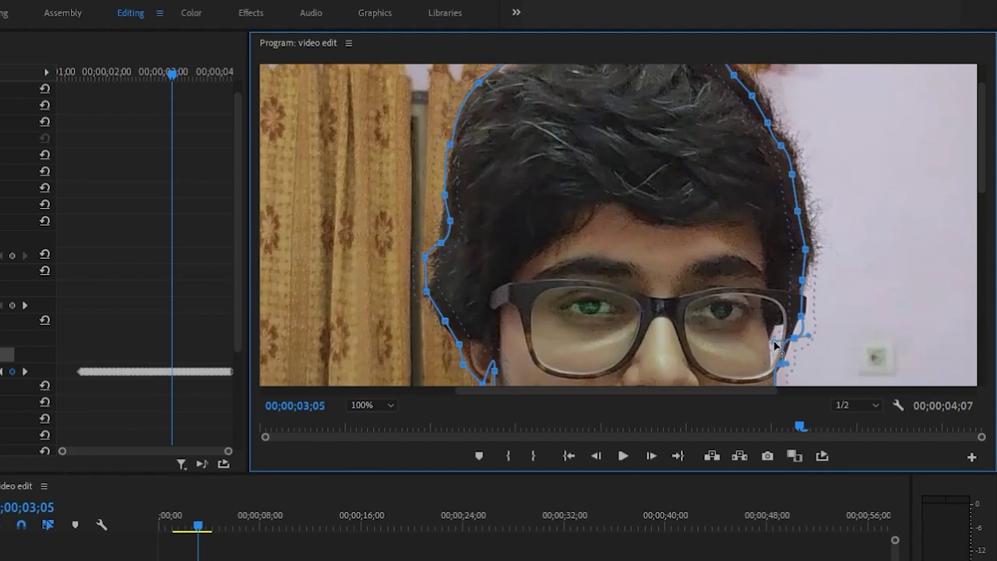
scroll(987, 184, "up", 1)
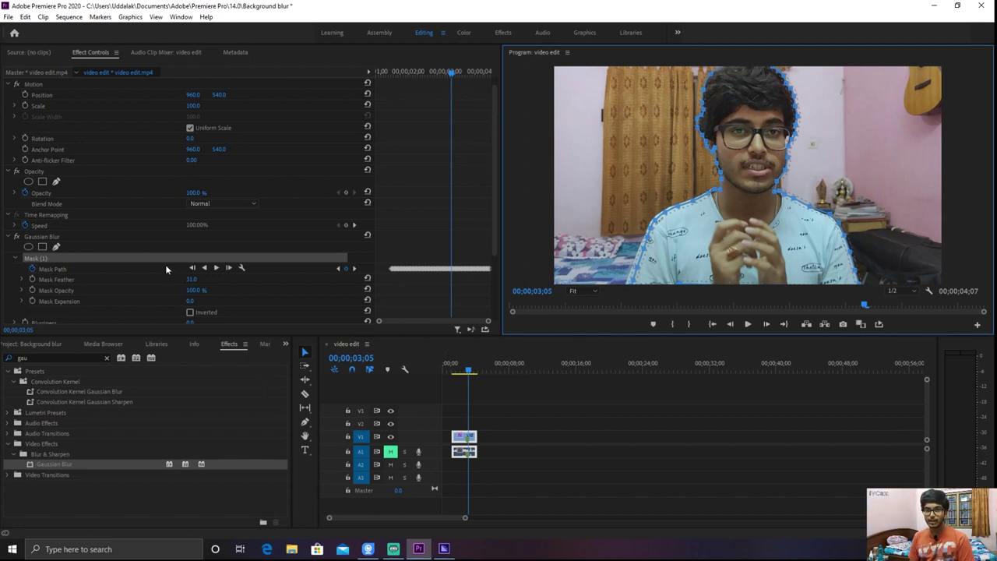
scroll(175, 287, "down", 1)
scroll(172, 297, "down", 2)
scroll(172, 297, "down", 1)
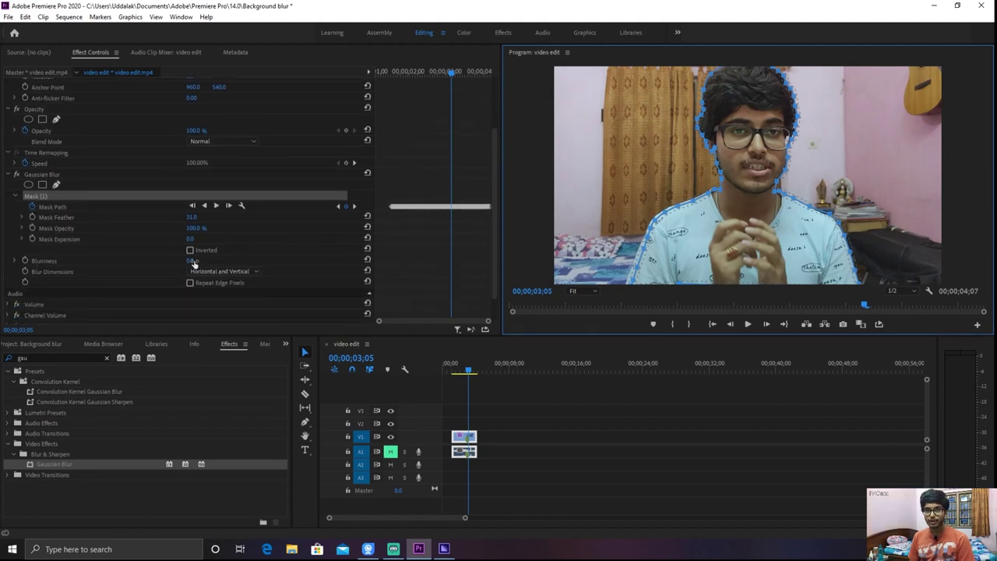
Set Gaussian Blur Blurriness to 21.0 and tick Inverted on Mask (1)
left_click_drag(198, 262, 216, 263)
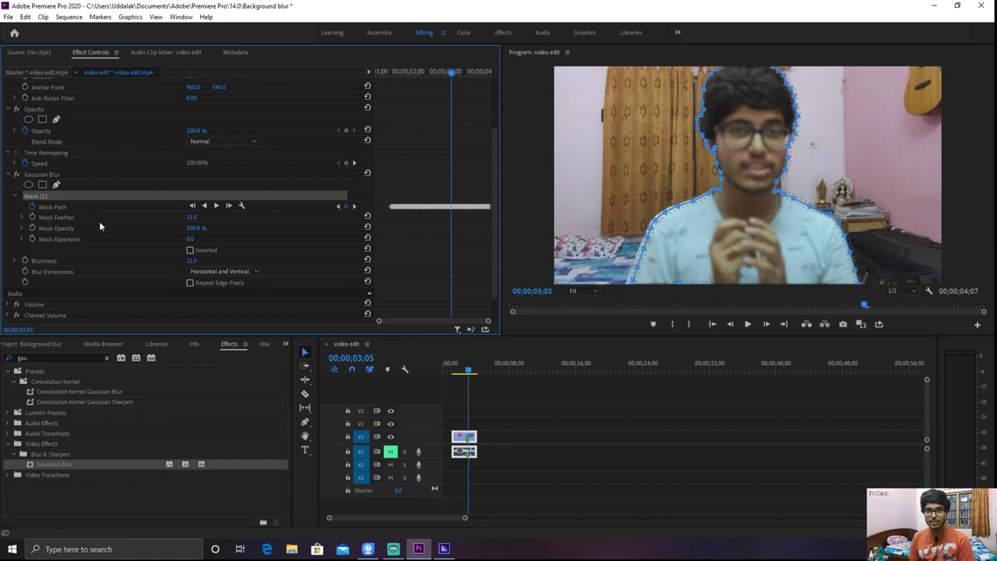
left_click(189, 250)
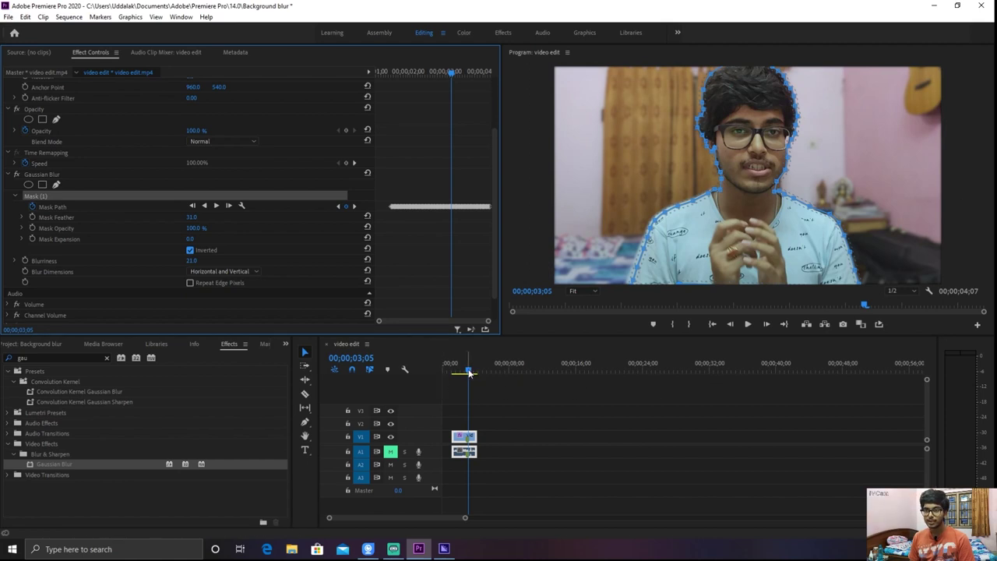
left_click_drag(469, 371, 452, 372)
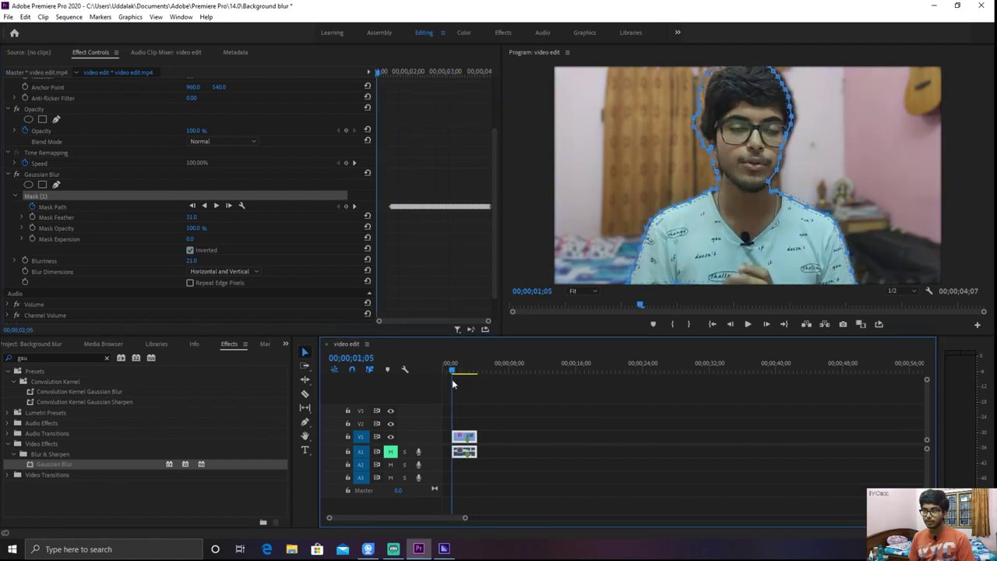